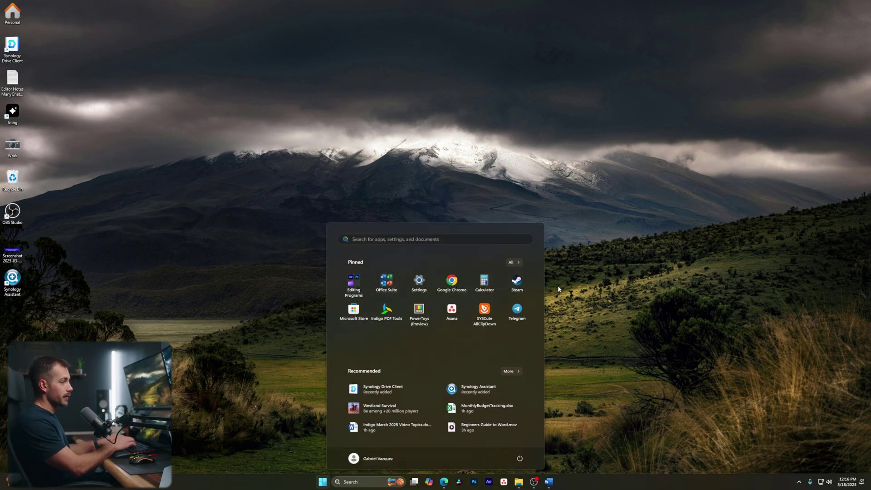
Step: Search the Start menu for 'microsoft store' and launch the Microsoft Store app
type("micr")
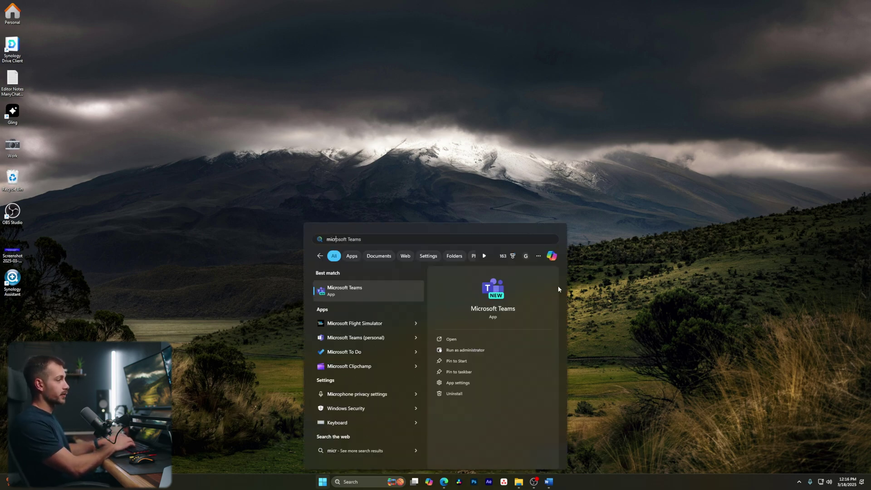
type("osoft store")
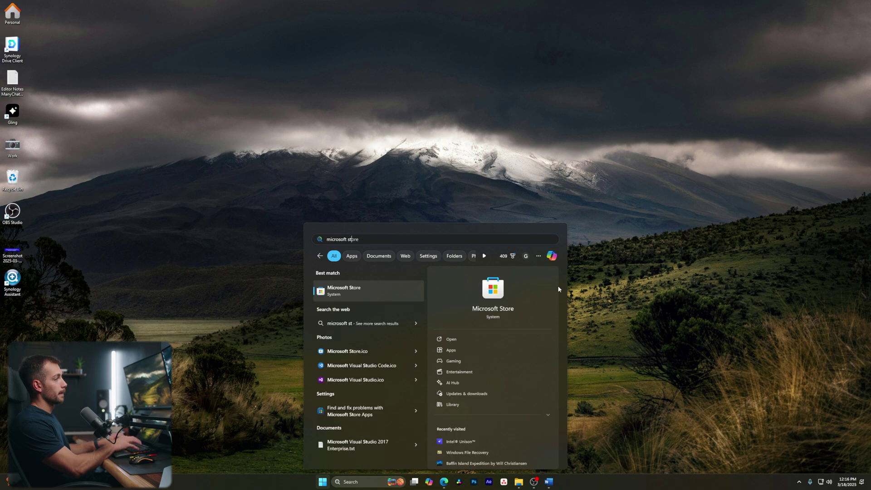
key("Return")
Step: Search the Store for 'unison', then install and launch Intel Unison from its product page
left_click(375, 107)
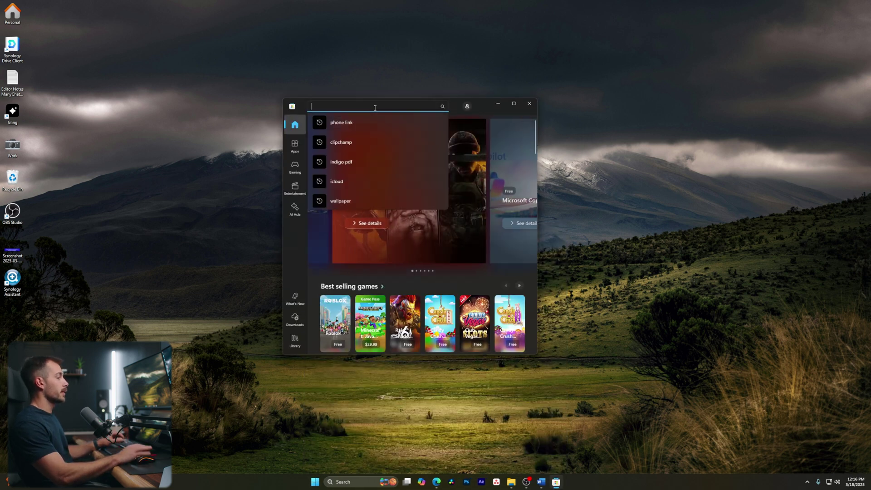
type("unison")
key("Return")
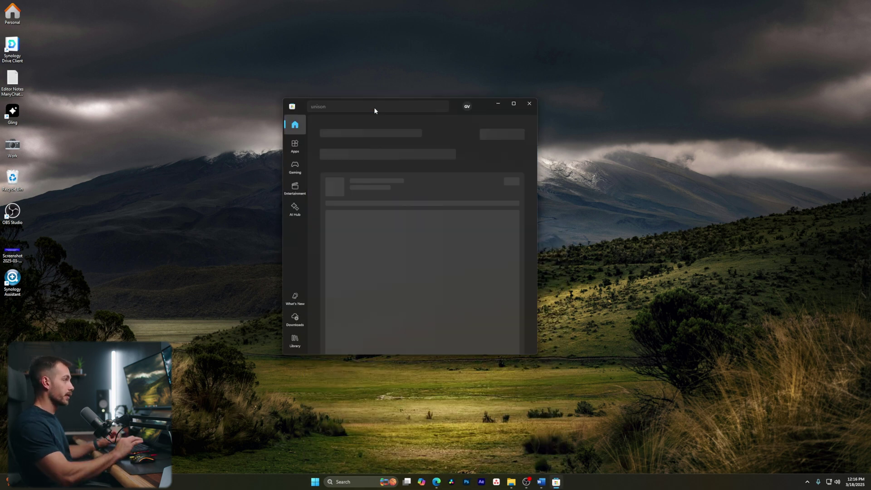
left_click(435, 224)
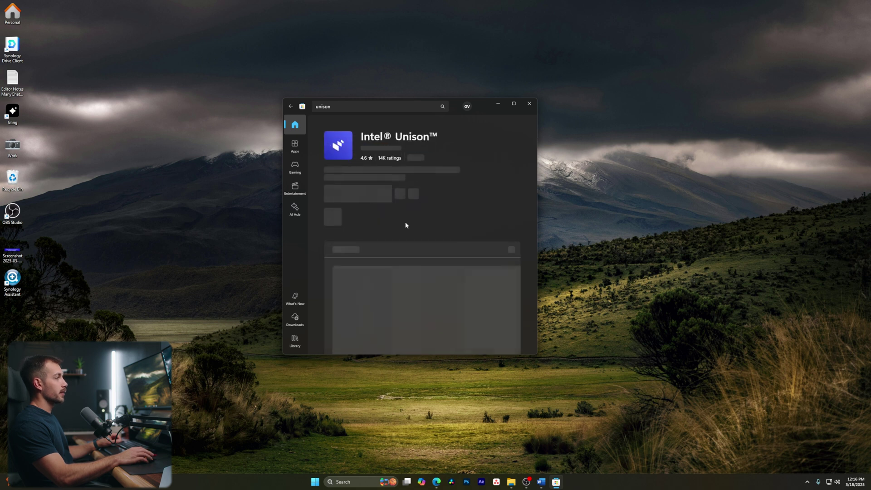
left_click(343, 196)
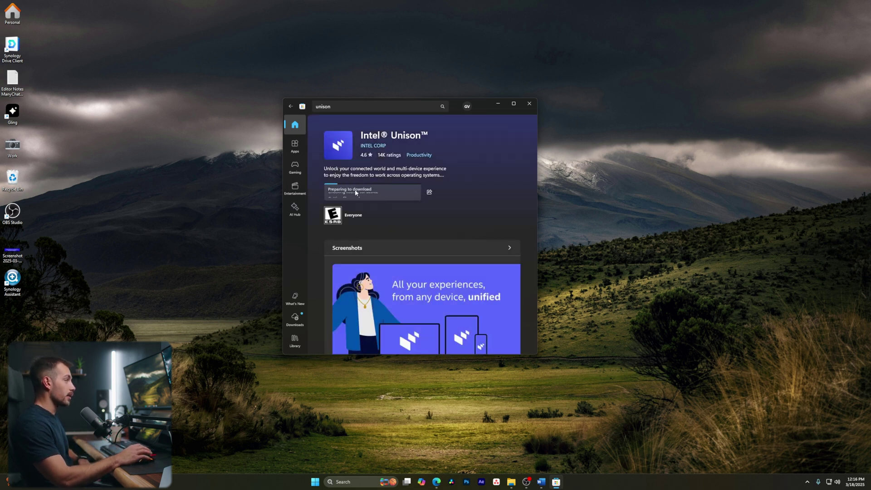
left_click(356, 192)
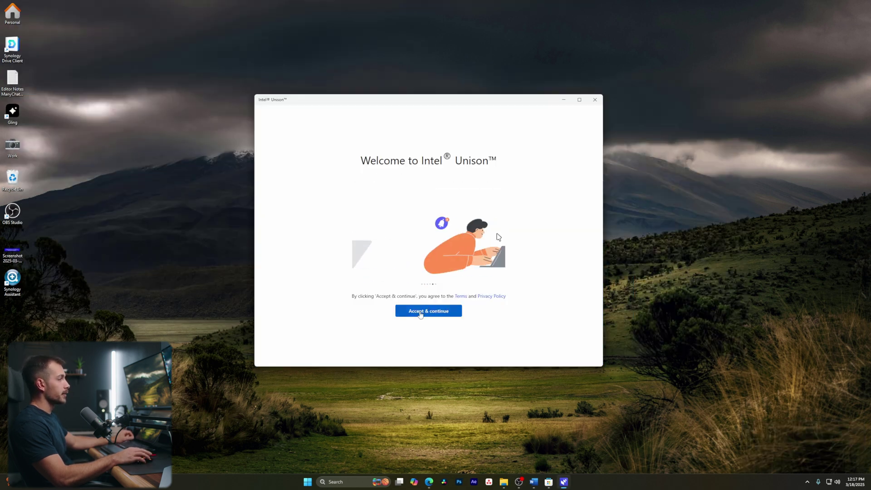
Step: Accept the terms, decline crash-data sharing, and choose + Add your phone to show the QR code
left_click(419, 316)
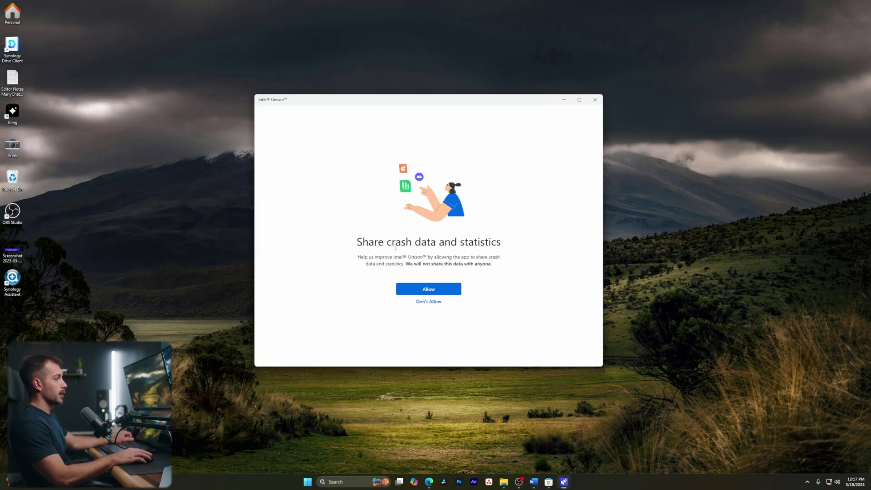
left_click(428, 301)
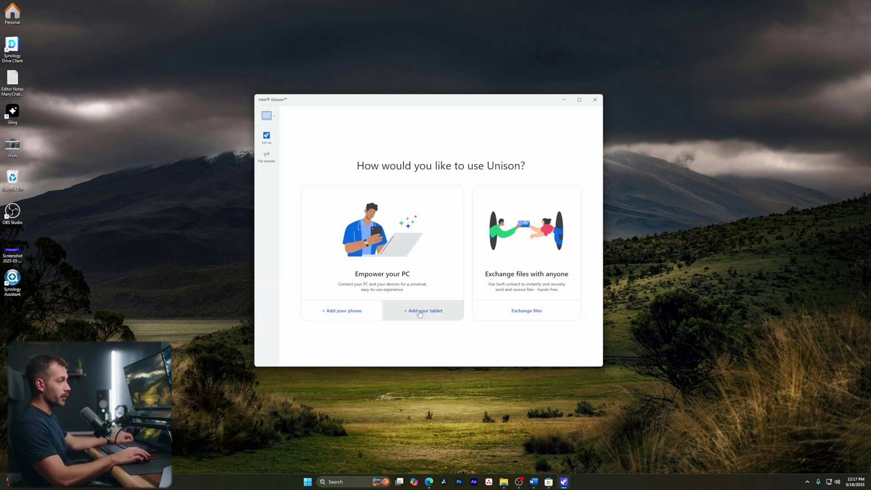
left_click(330, 312)
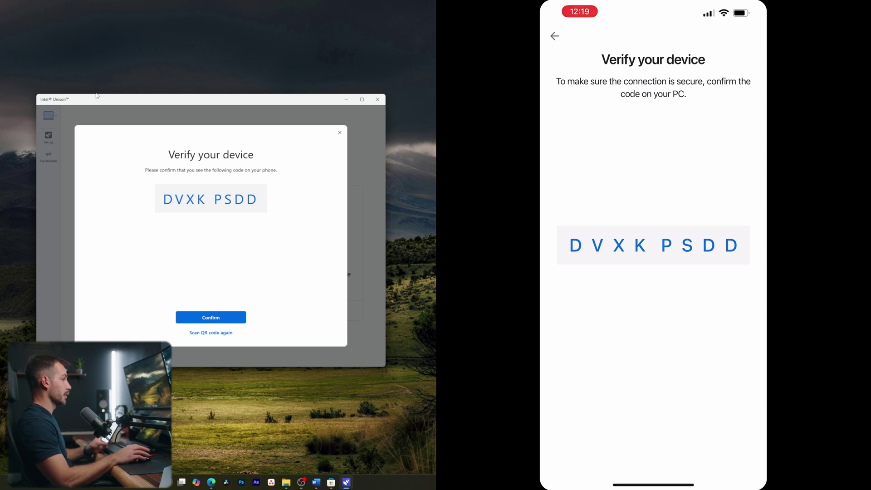
Step: Confirm that the verification code on the PC matches the iPhone's
left_click(222, 312)
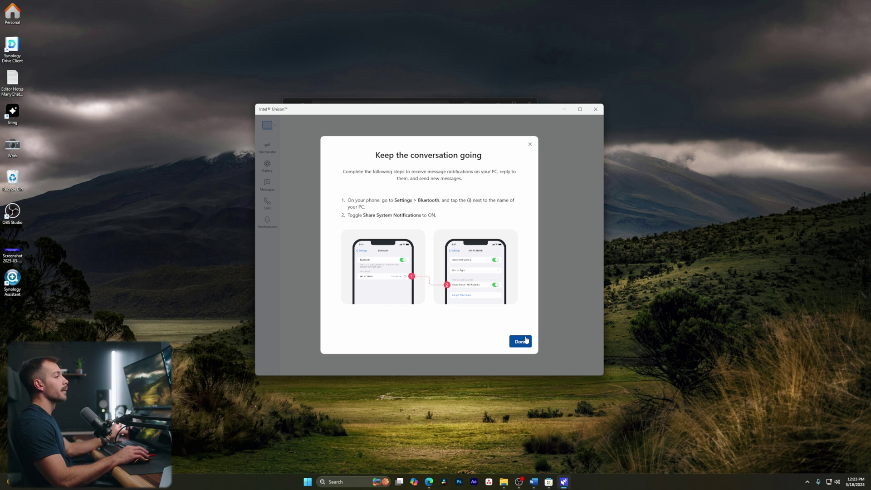
Step: Close the message-notification setup tips with Done
left_click(525, 341)
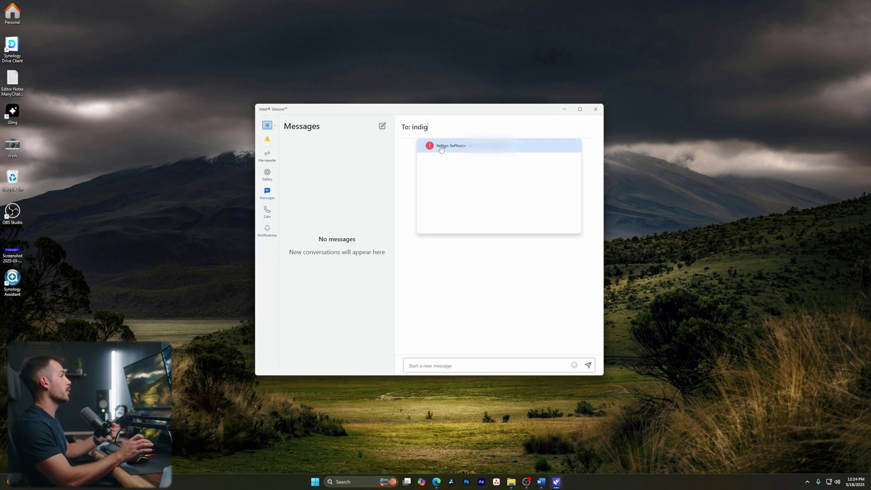
Step: Send Indigo Software the text 'Hello, how are you doing?' with a smiling emoji
left_click(440, 146)
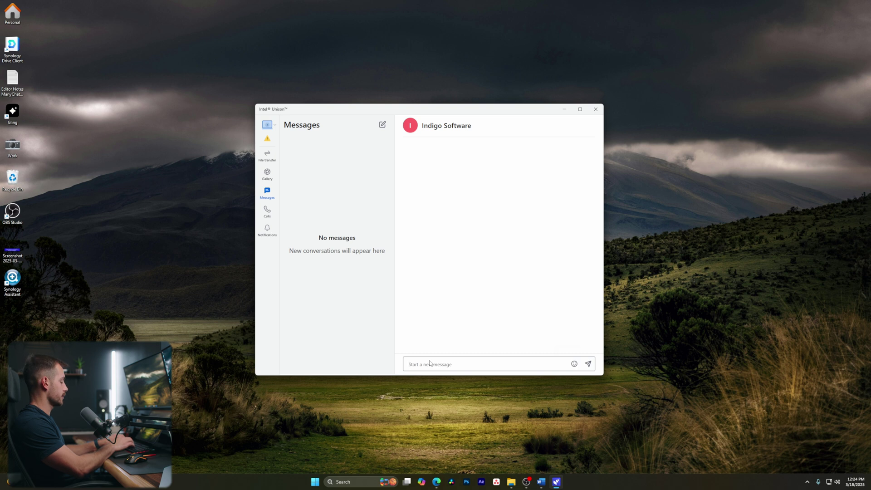
type("Hello, how are you doing?")
left_click(574, 363)
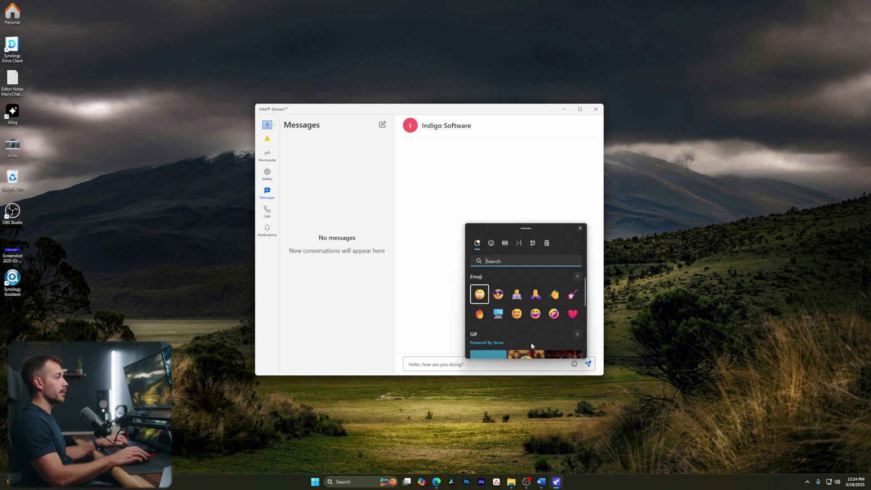
left_click(516, 313)
left_click(588, 364)
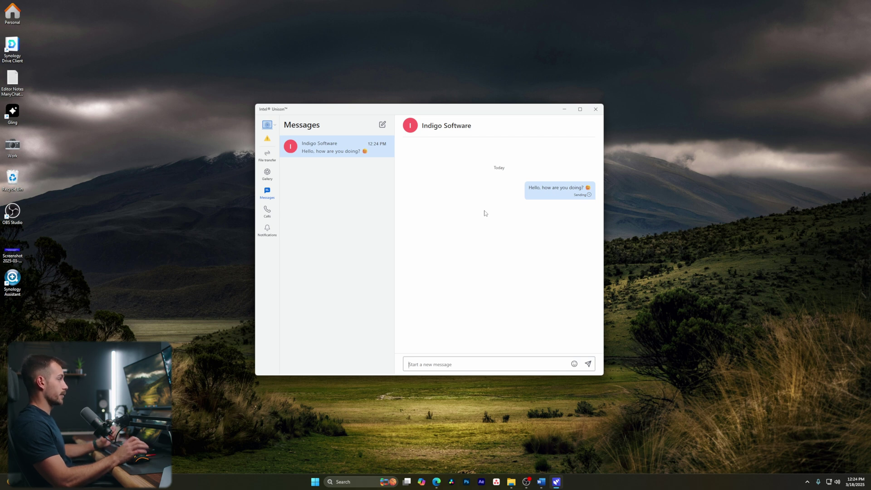
left_click(267, 211)
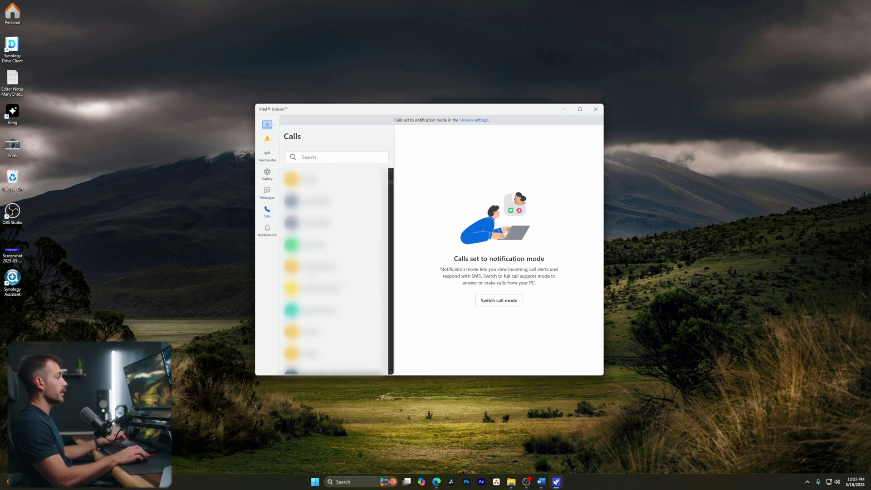
Step: View the Notifications section, then the File transfer page listing the paired iPhone
left_click(267, 230)
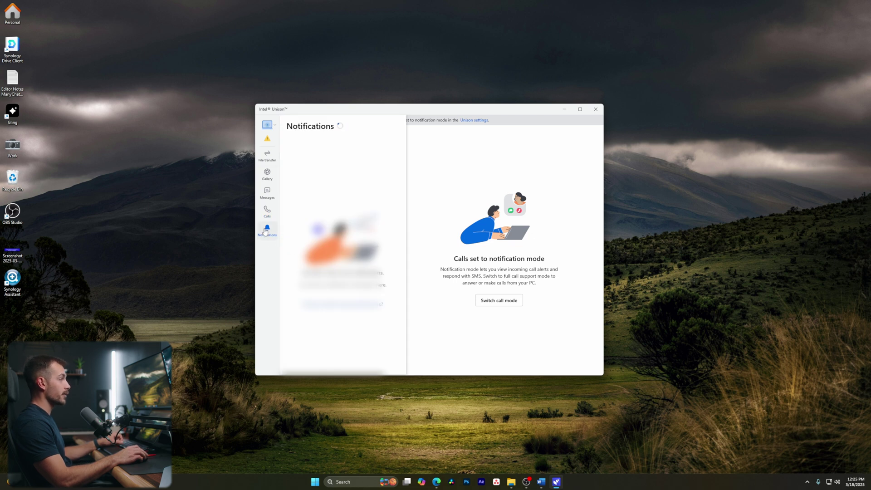
left_click(268, 156)
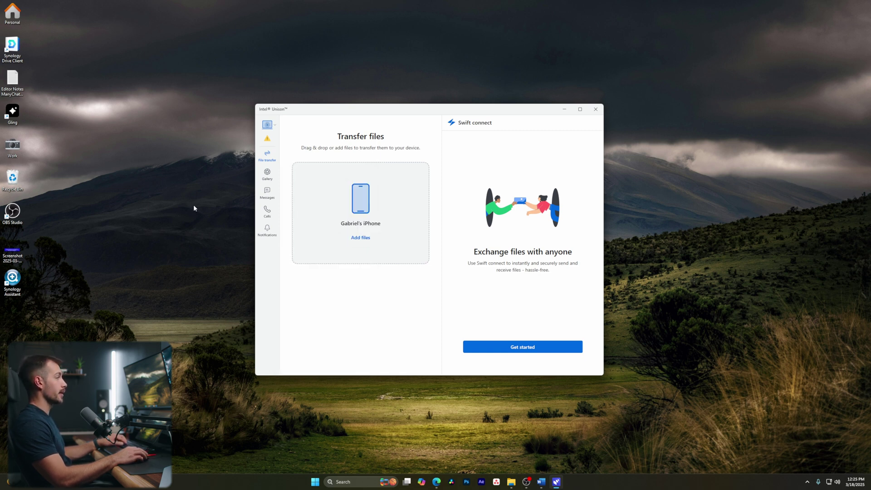
key("super+e")
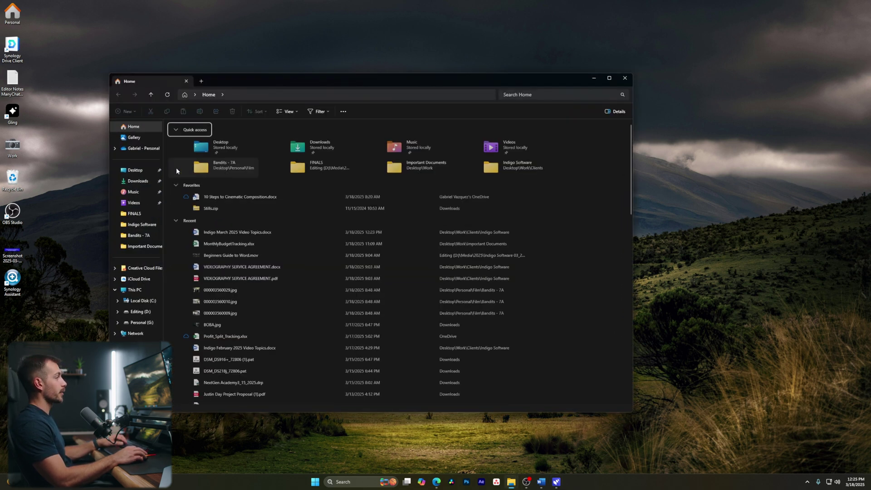
Step: Drag BOBA.jpg from Downloads onto Unison's Transfer files drop zone to send it to the iPhone
left_click(138, 180)
left_click_drag(242, 79, 581, 22)
left_click(529, 80)
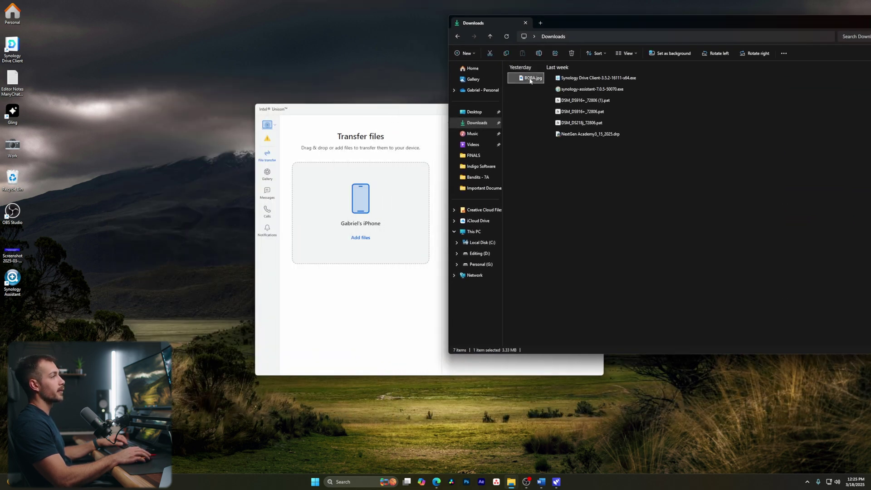
left_click_drag(428, 121, 368, 214)
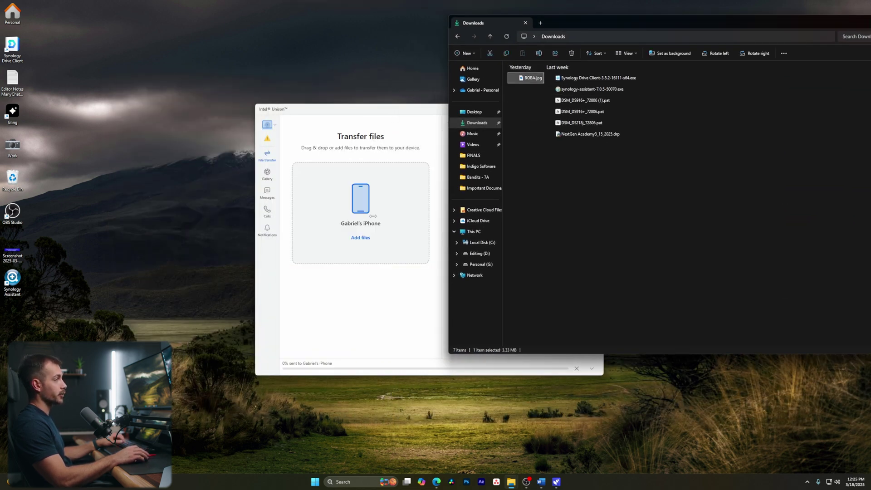
Step: Open BOBA.jpg from the Downloads folder to view the photo on the PC
left_click(363, 341)
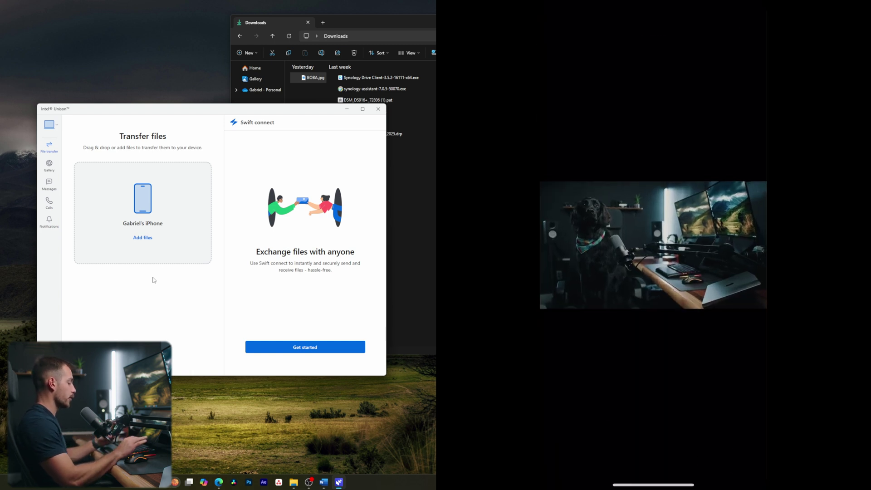
left_click(313, 78)
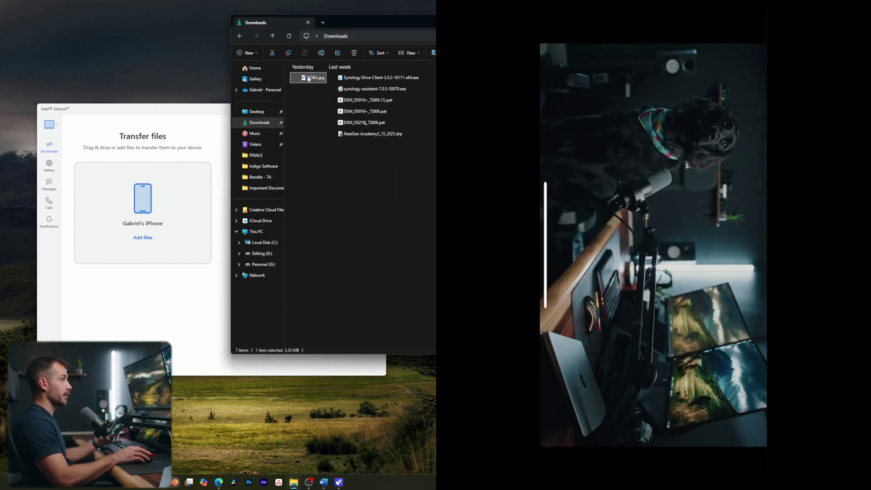
double_click(313, 77)
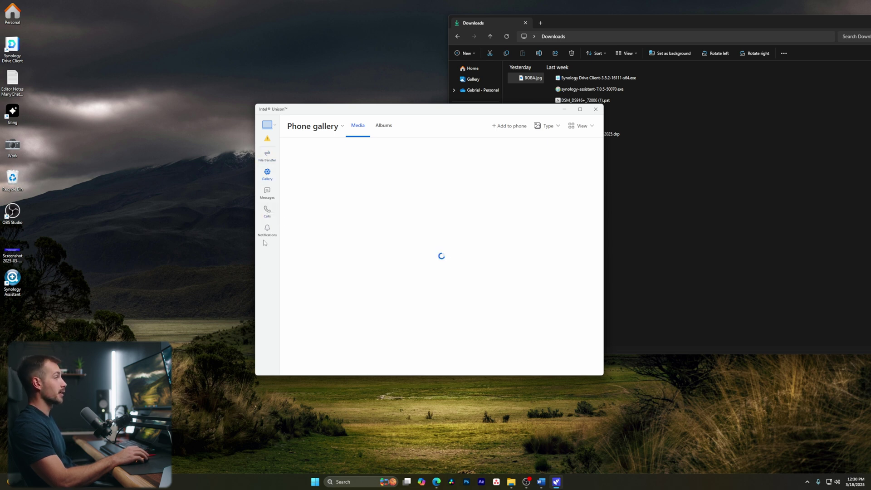
left_click(269, 124)
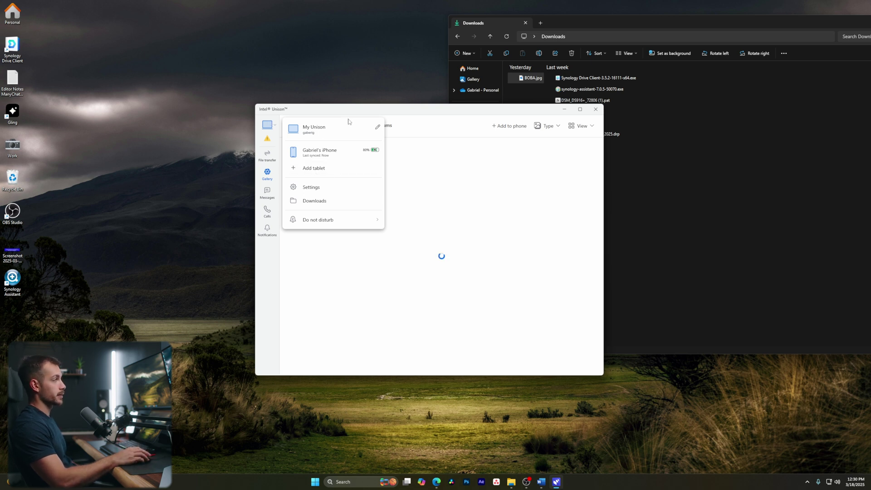
left_click(472, 195)
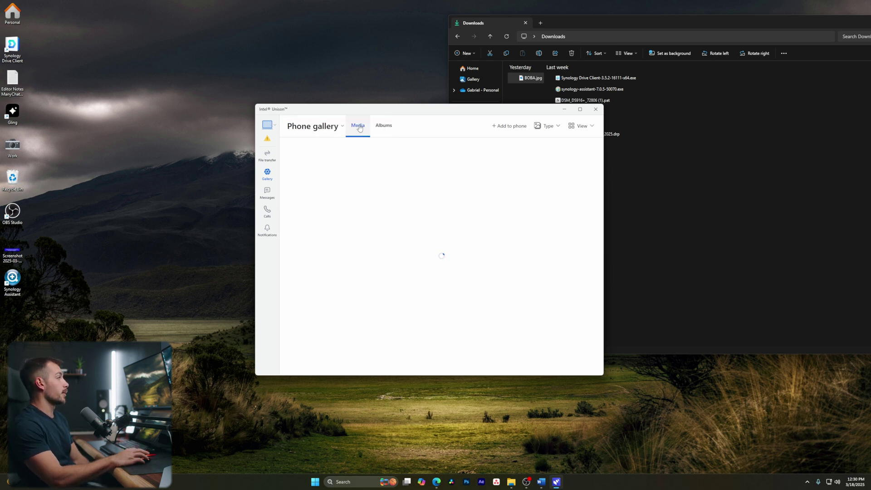